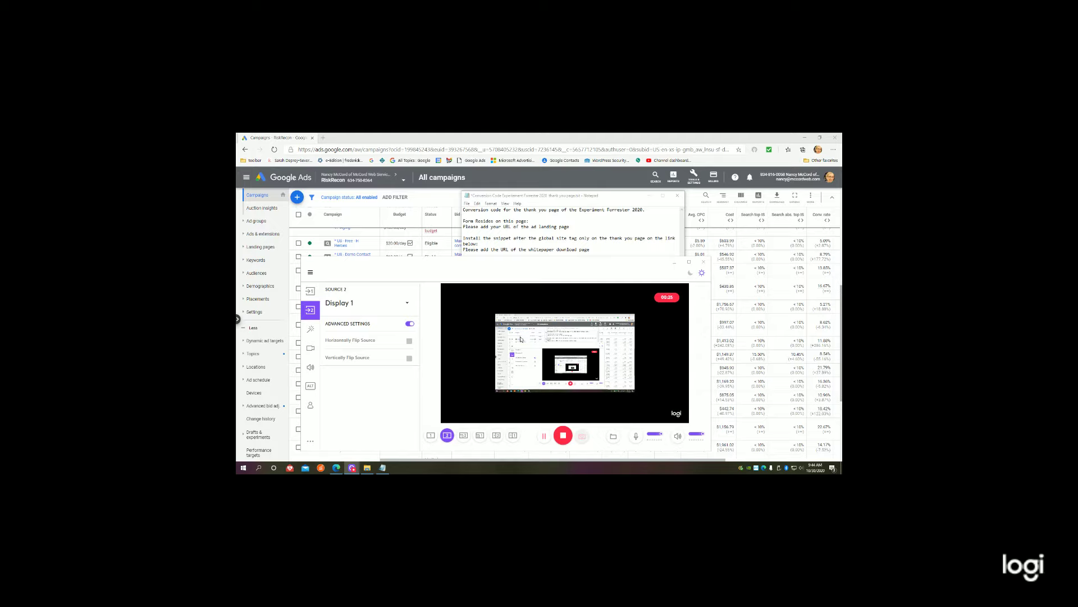
Step: Save the Notepad conversion notes, select 'Experiment Forrester', and minimize Notepad
left_click(545, 198)
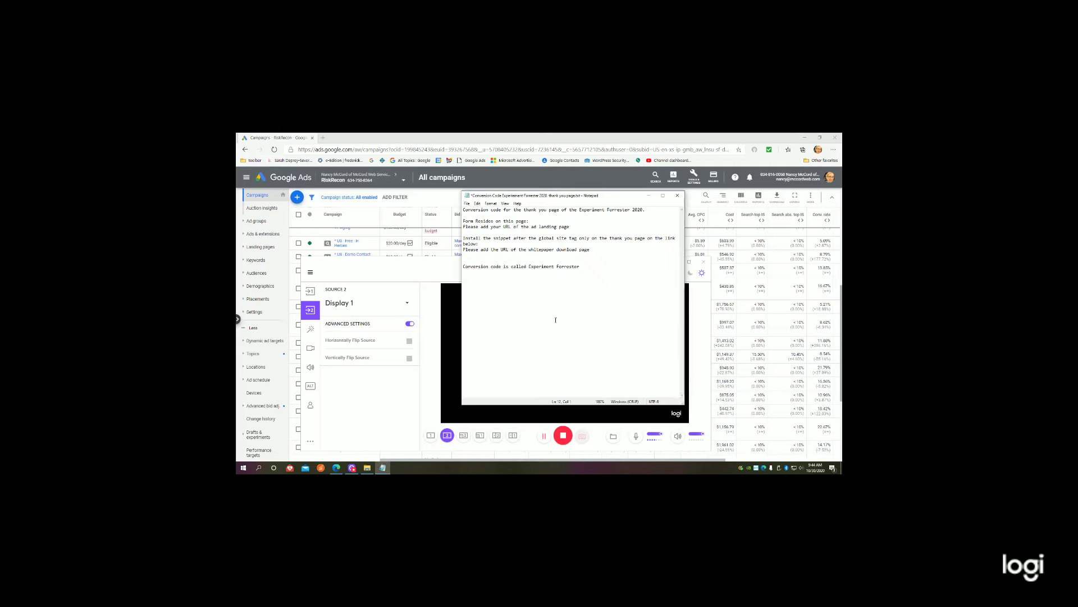
key("ctrl+s")
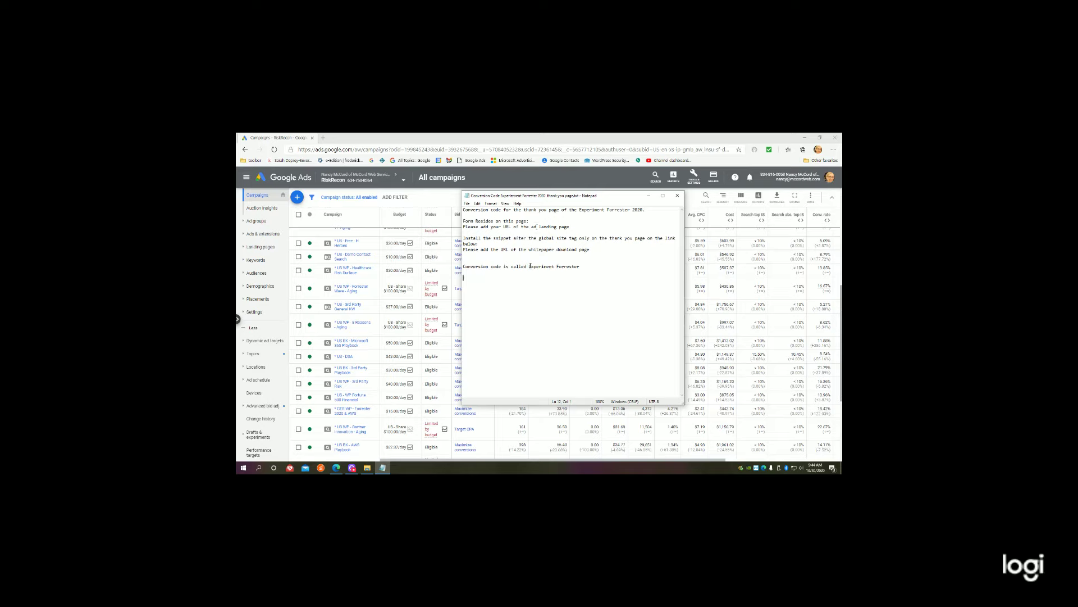
left_click_drag(528, 266, 580, 266)
left_click(647, 196)
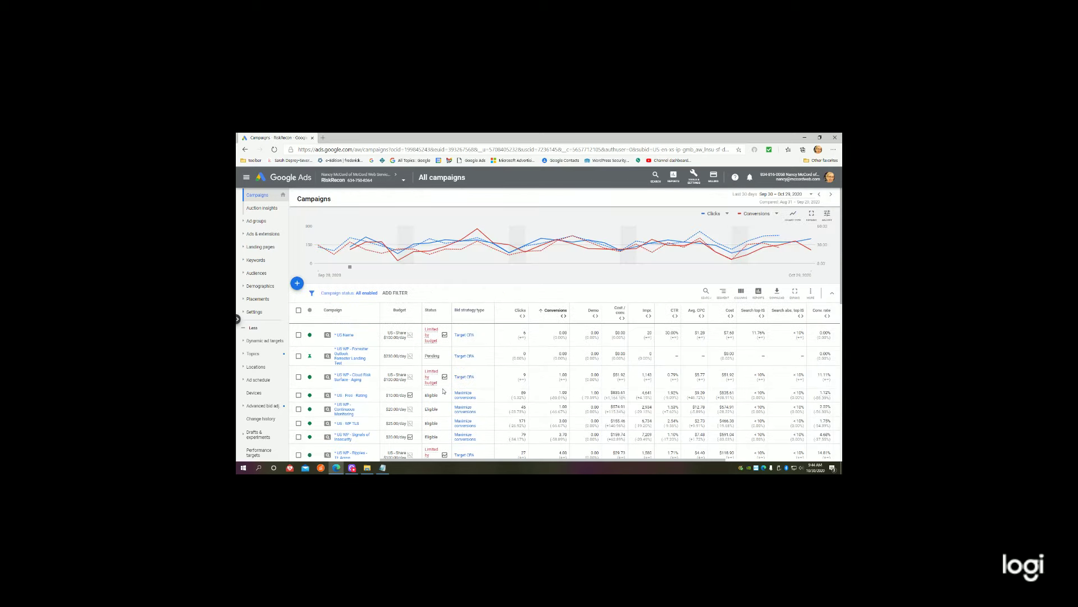
Step: Start a new website conversion action from Tools & Settings > Conversions
left_click(694, 176)
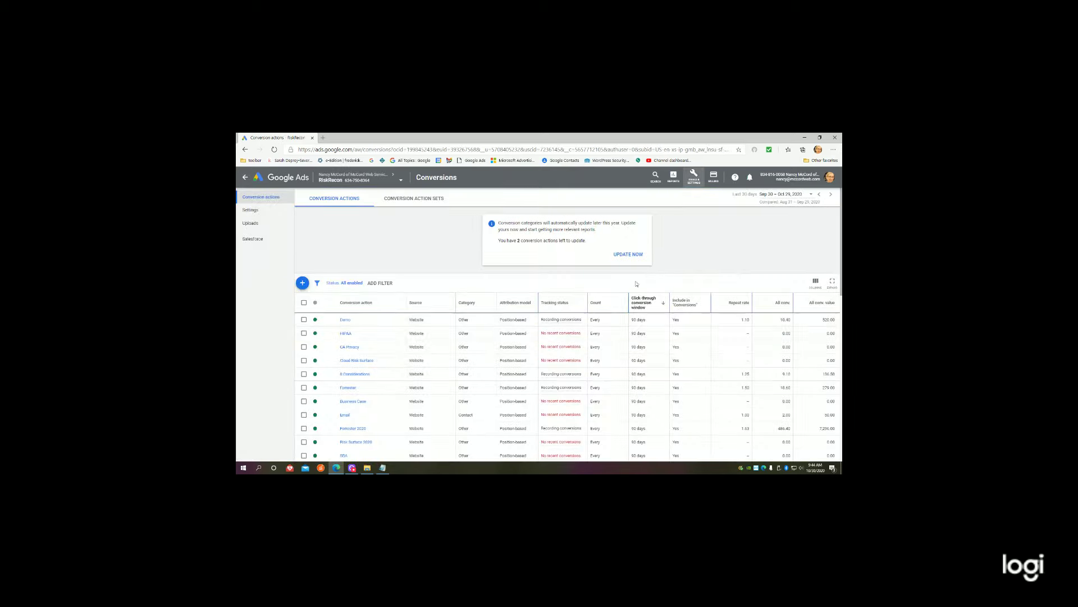
left_click(302, 282)
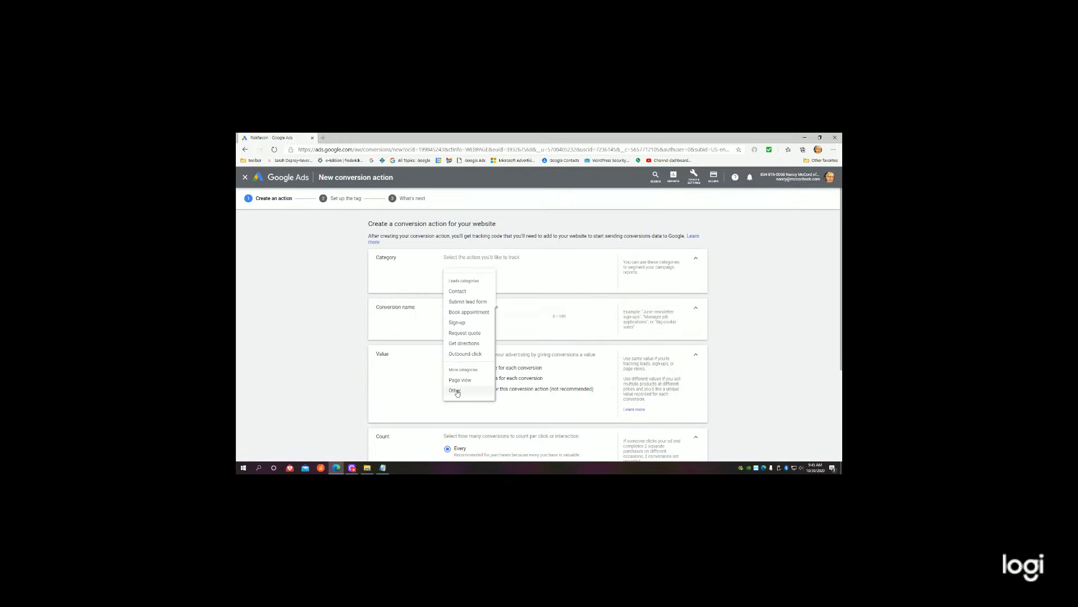
Step: Set the category to Other and name the action Experiment Forrester
left_click(457, 391)
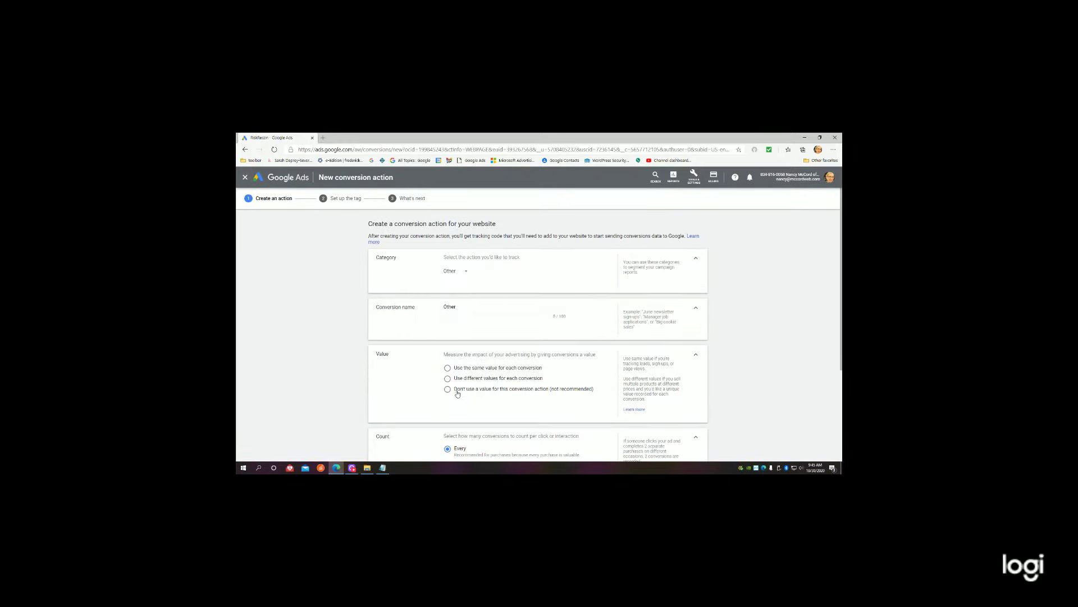
left_click(464, 308)
double_click(450, 308)
type("Experiment Forrester")
Step: Use a fixed value of 25, a 90-day window and position-based attribution
left_click(447, 368)
left_click(506, 392)
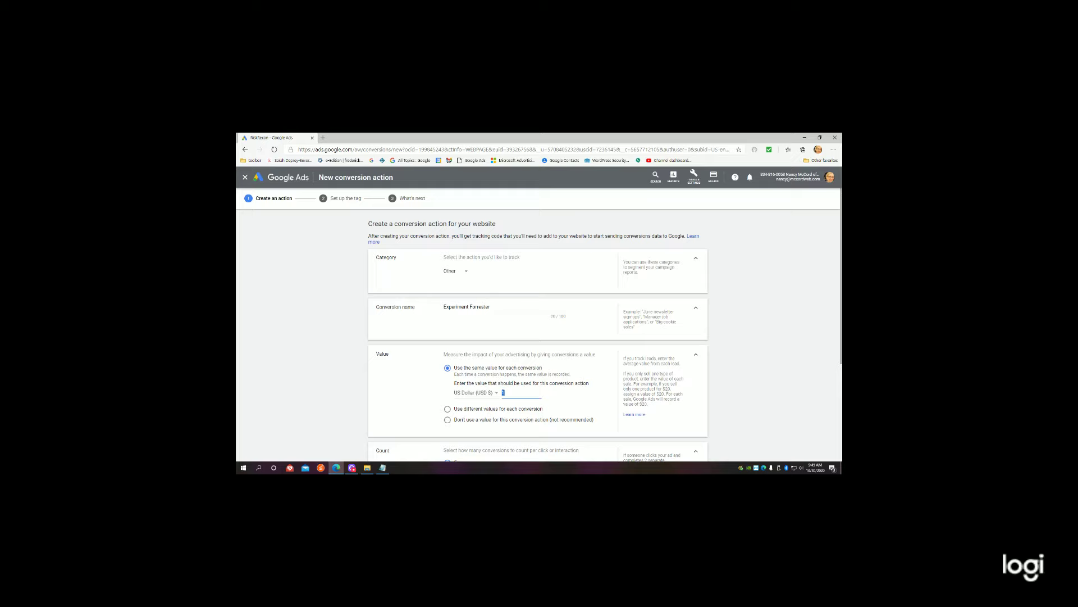
type("25")
scroll(504, 393, "down", 2)
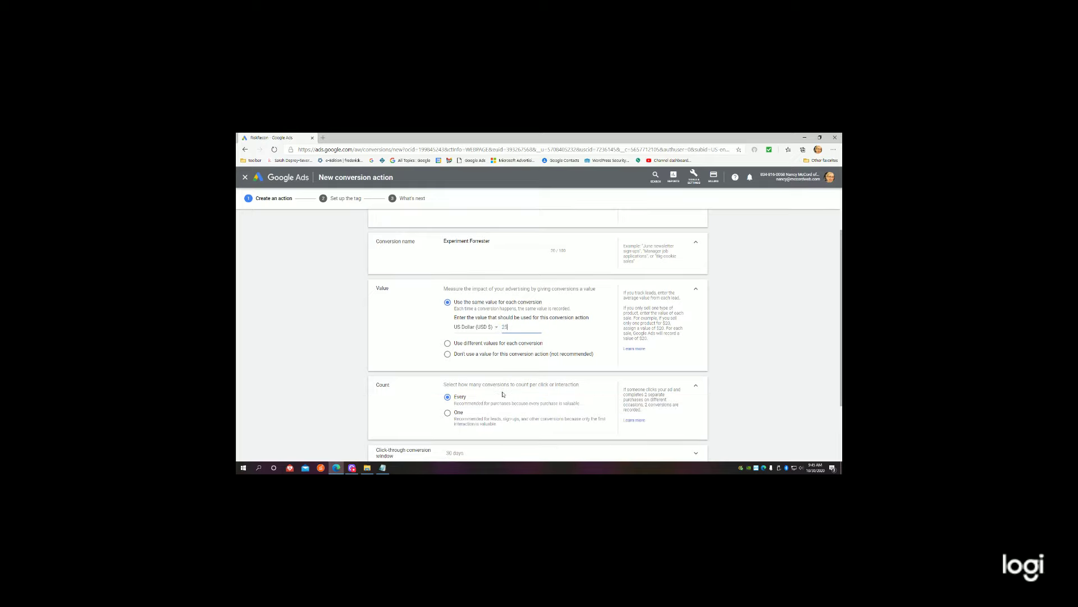
scroll(503, 393, "down", 1)
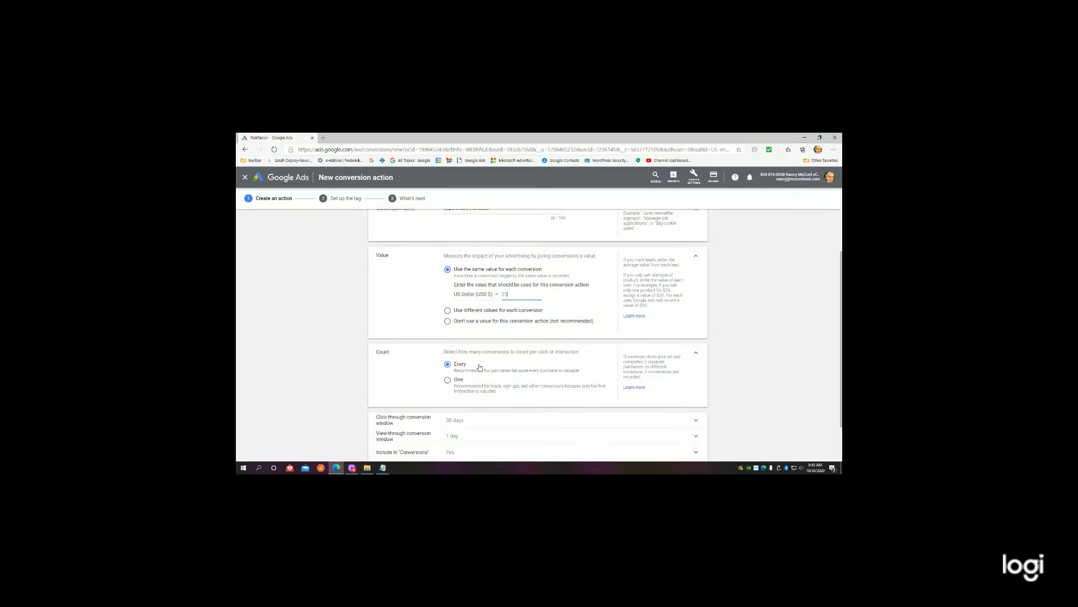
scroll(479, 367, "down", 2)
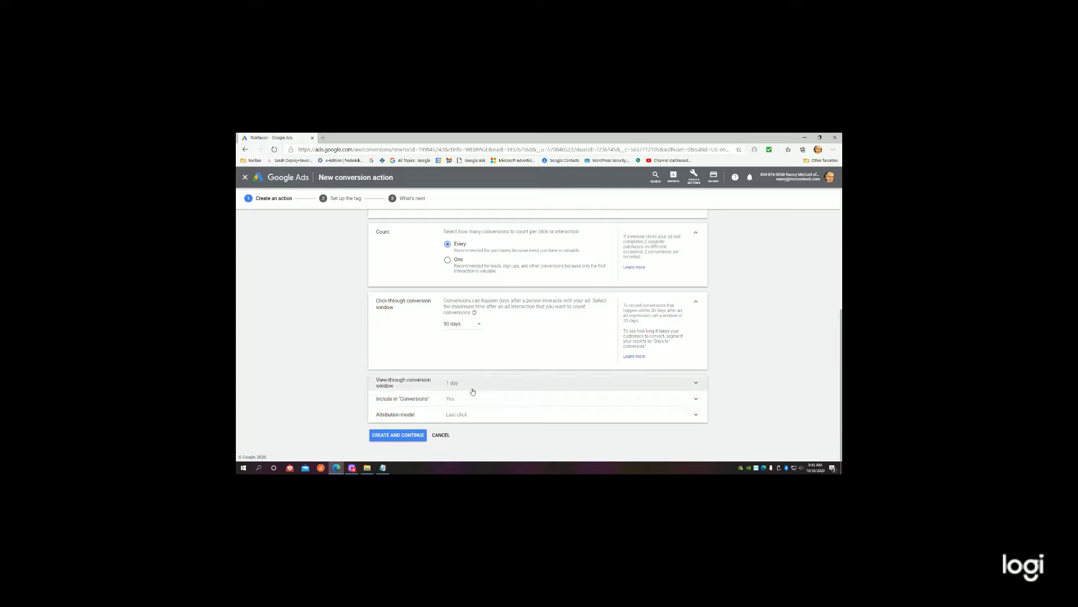
left_click(458, 414)
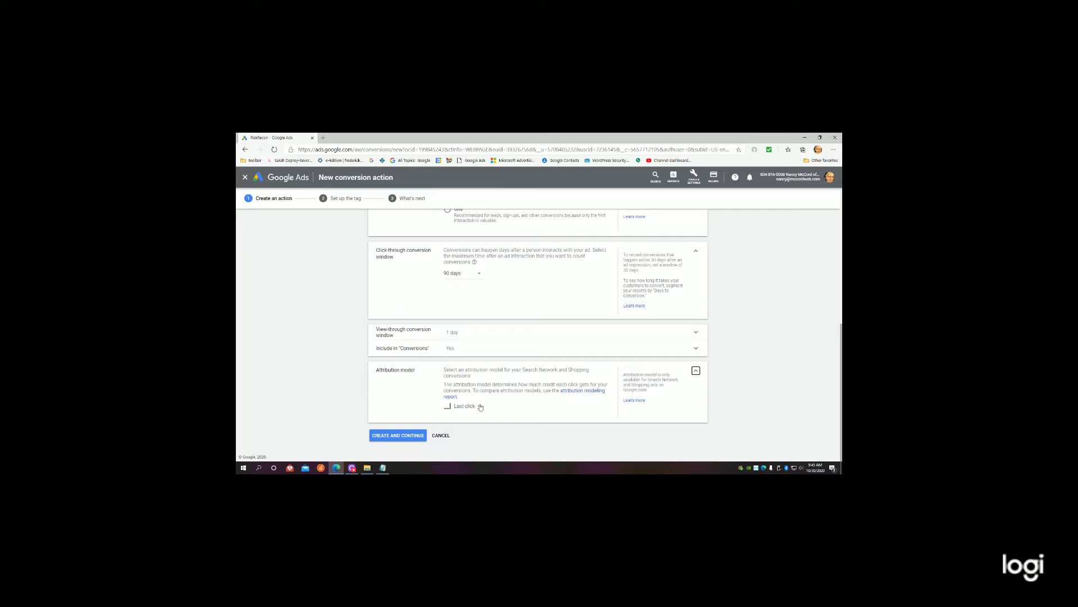
left_click(479, 407)
left_click(477, 400)
Step: Create the Experiment Forrester conversion action and move on to tag setup
left_click(405, 435)
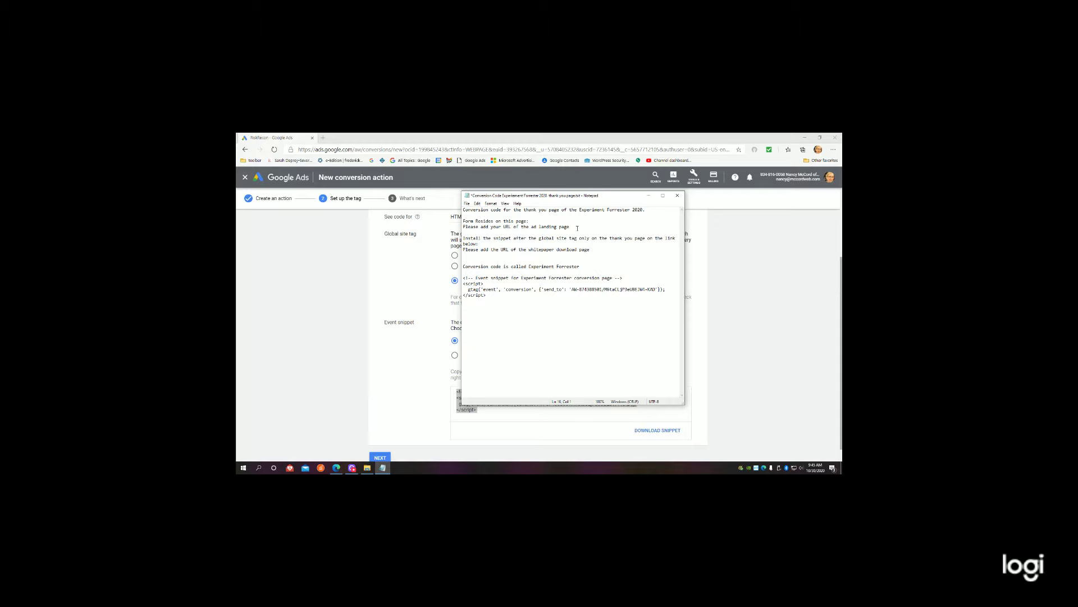
Step: Check and save the pasted event snippet in Notepad, then complete the Google Ads tag step
left_click(574, 225)
left_click_drag(464, 277, 488, 295)
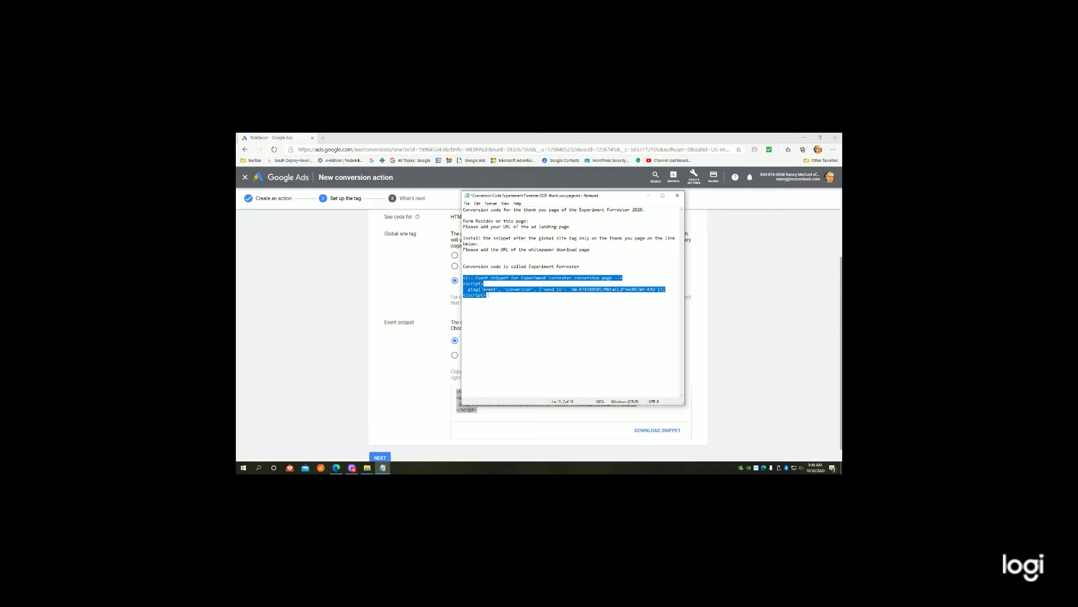
left_click(591, 249)
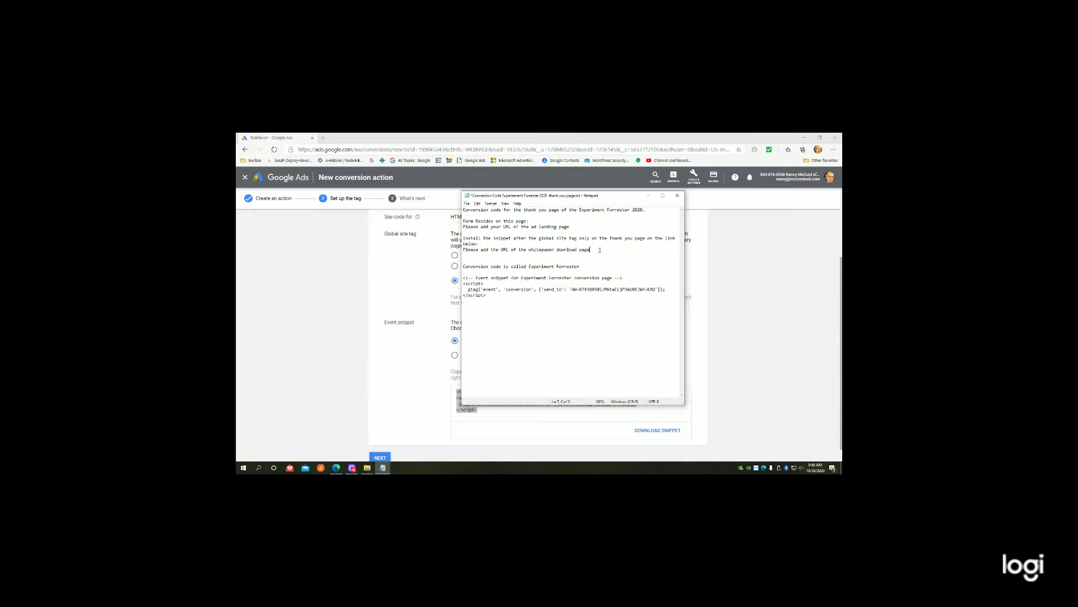
key("ctrl+s")
left_click(381, 457)
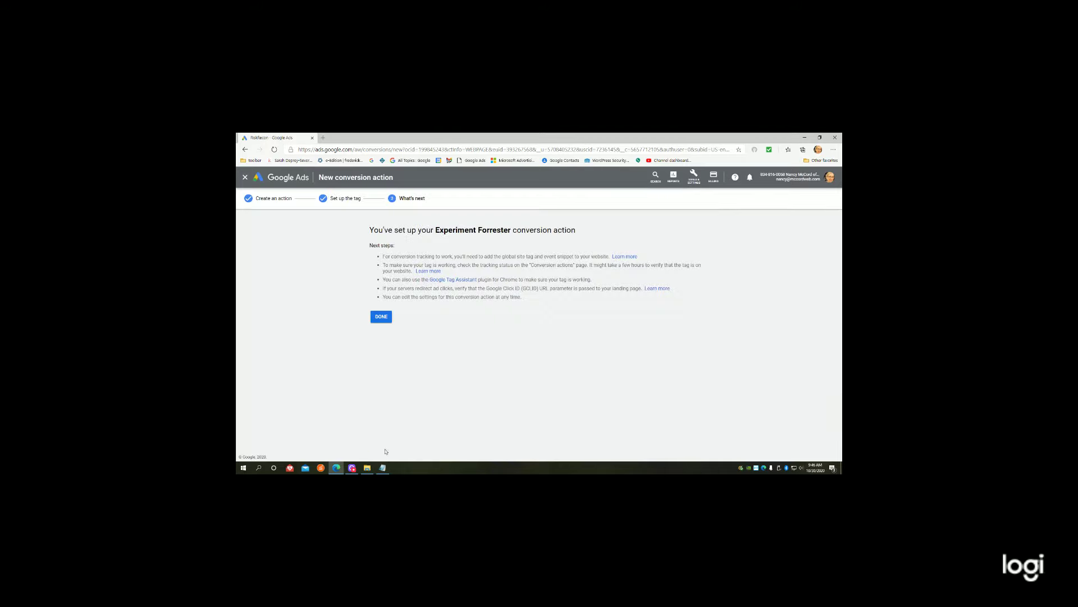
Step: Return to the All campaigns overview and open the campaign column editor
left_click(382, 317)
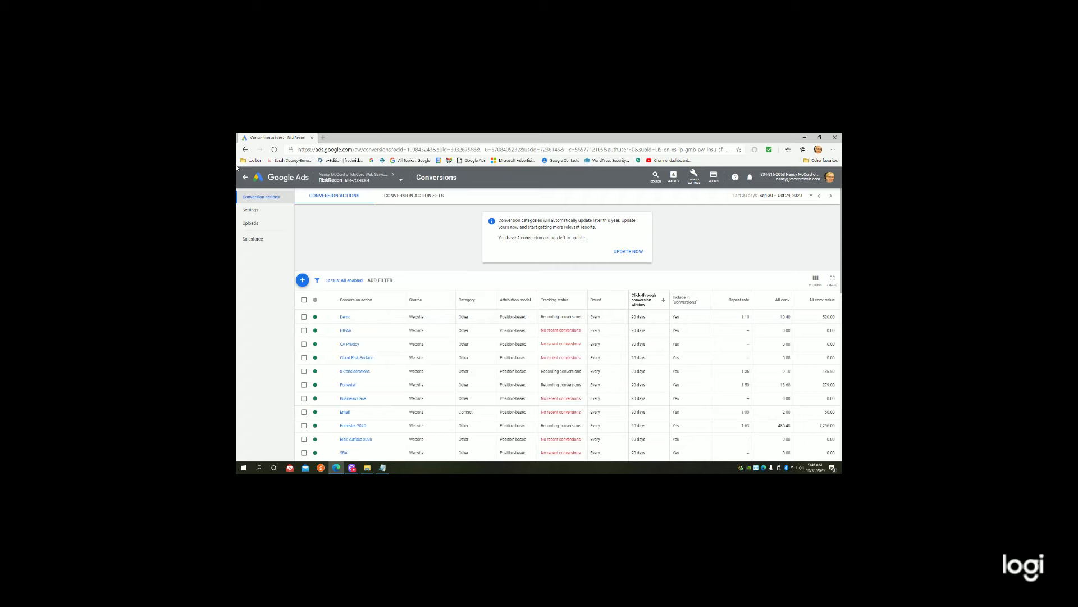
left_click(245, 178)
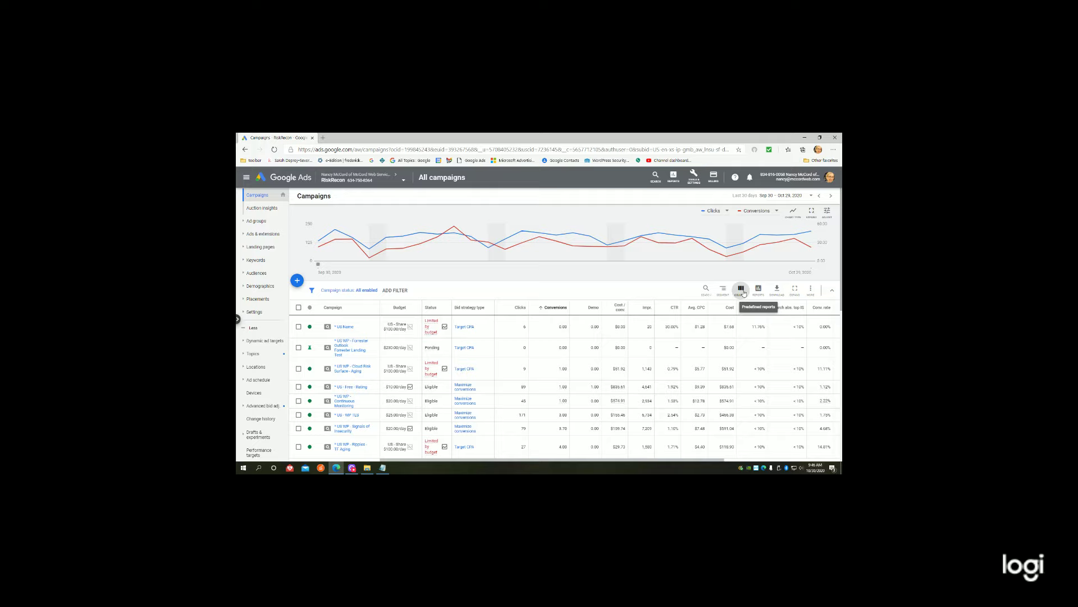
left_click(741, 288)
left_click(750, 342)
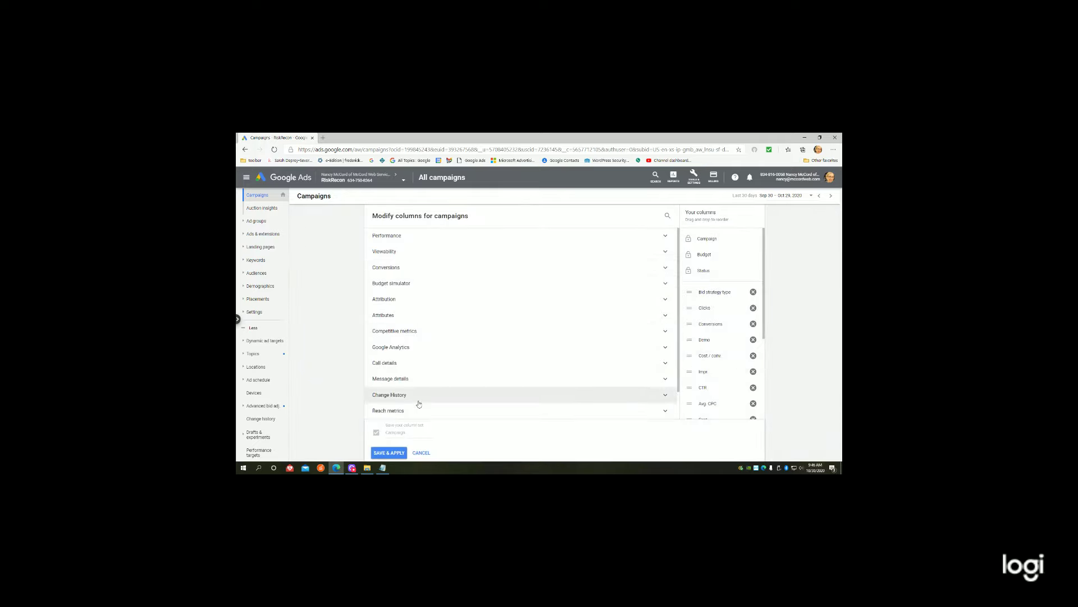
scroll(418, 406, "down", 2)
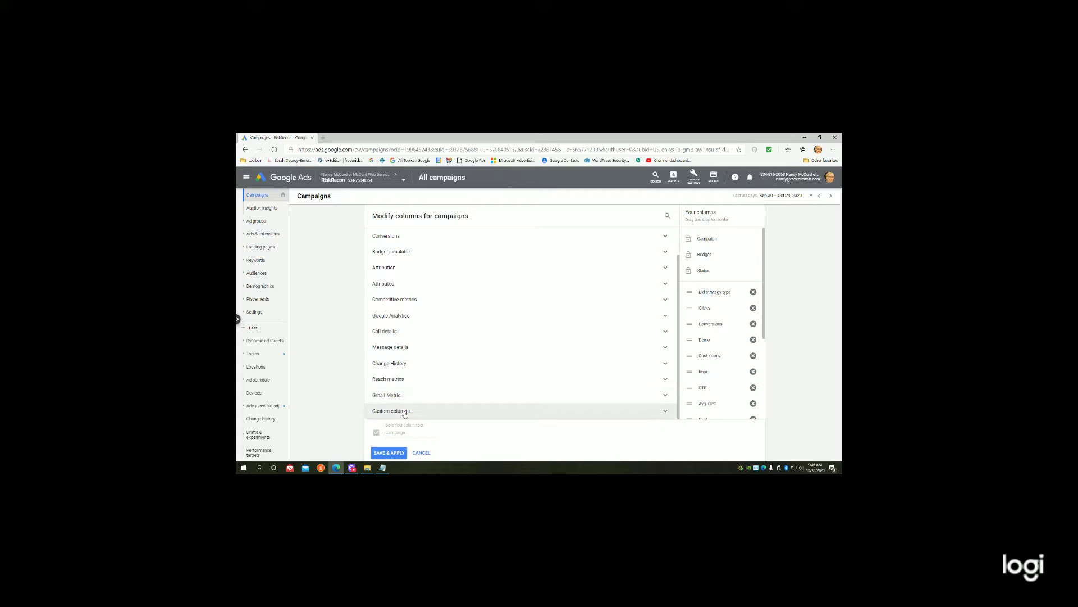
Step: Try editing the Download custom column, then reload the page after the error
left_click(411, 410)
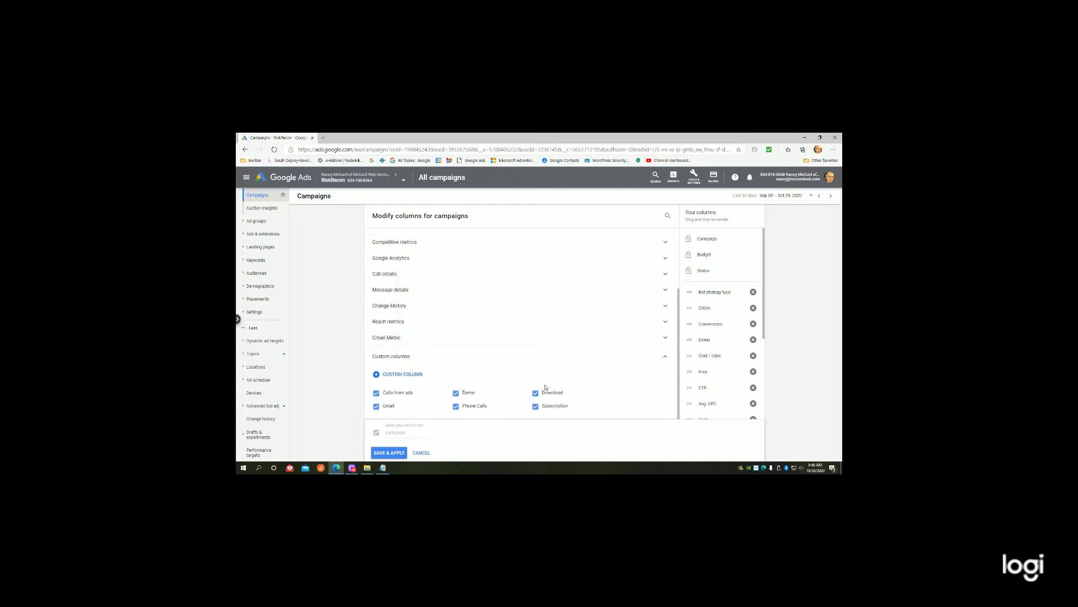
mouse_move(573, 394)
left_click(593, 393)
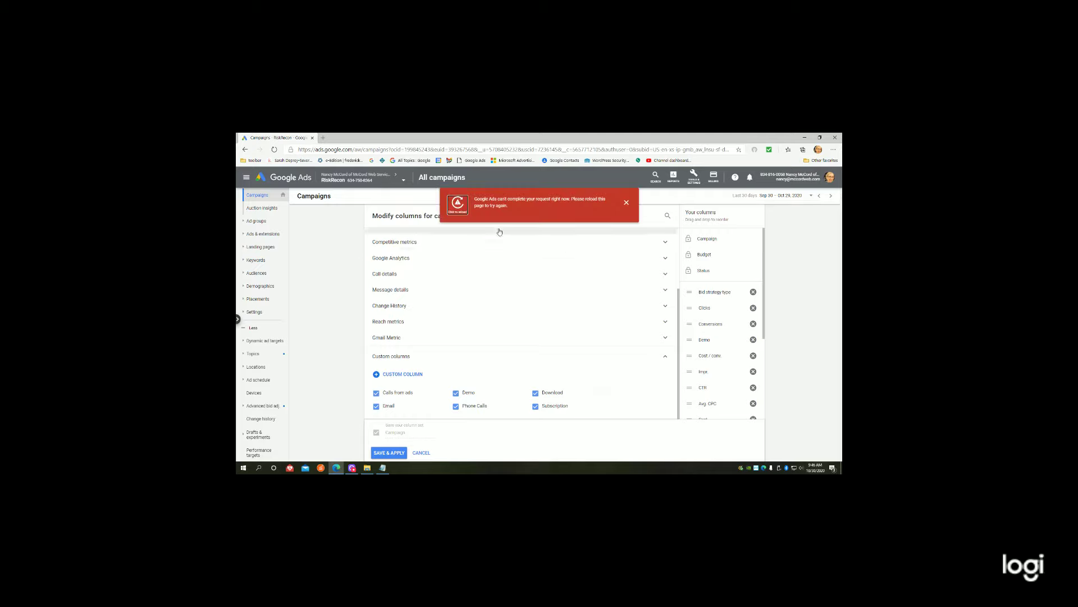
left_click(461, 206)
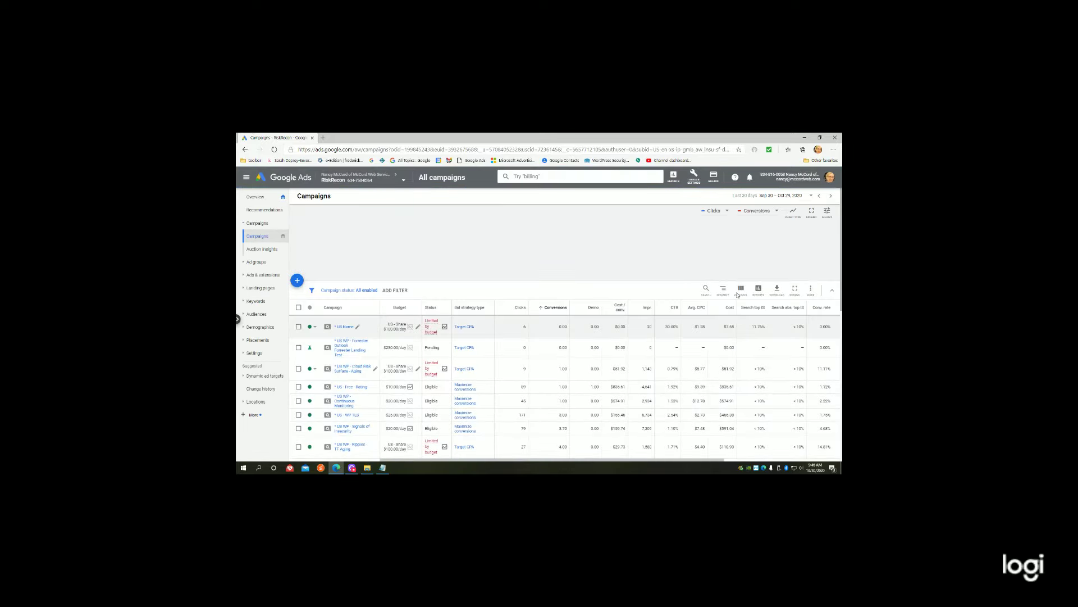
Step: Reopen the Campaign column set editor with its Custom columns section expanded
left_click(741, 289)
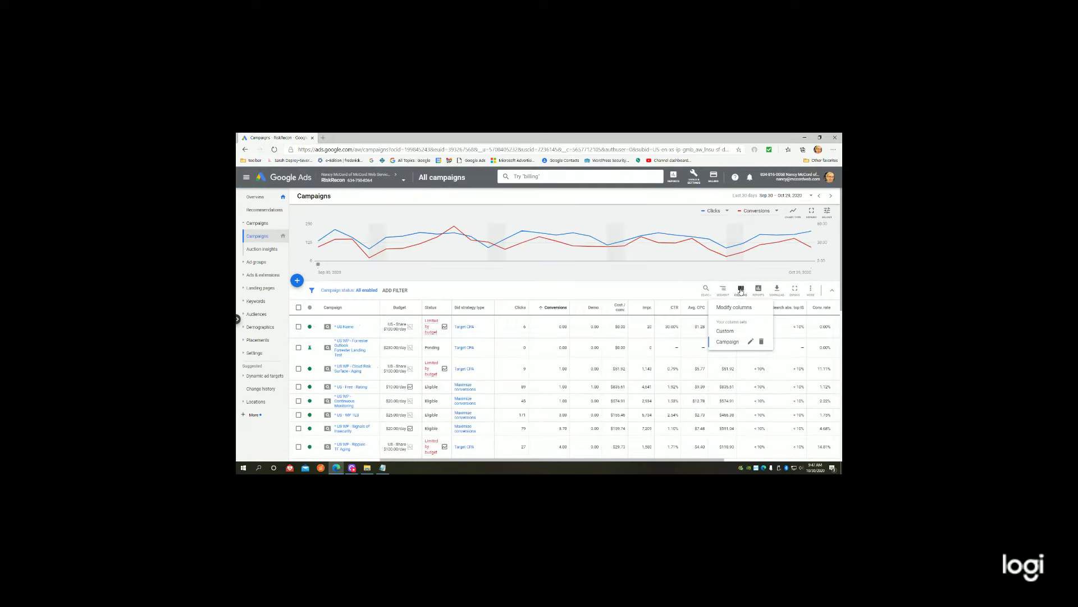
left_click(750, 342)
scroll(406, 405, "down", 2)
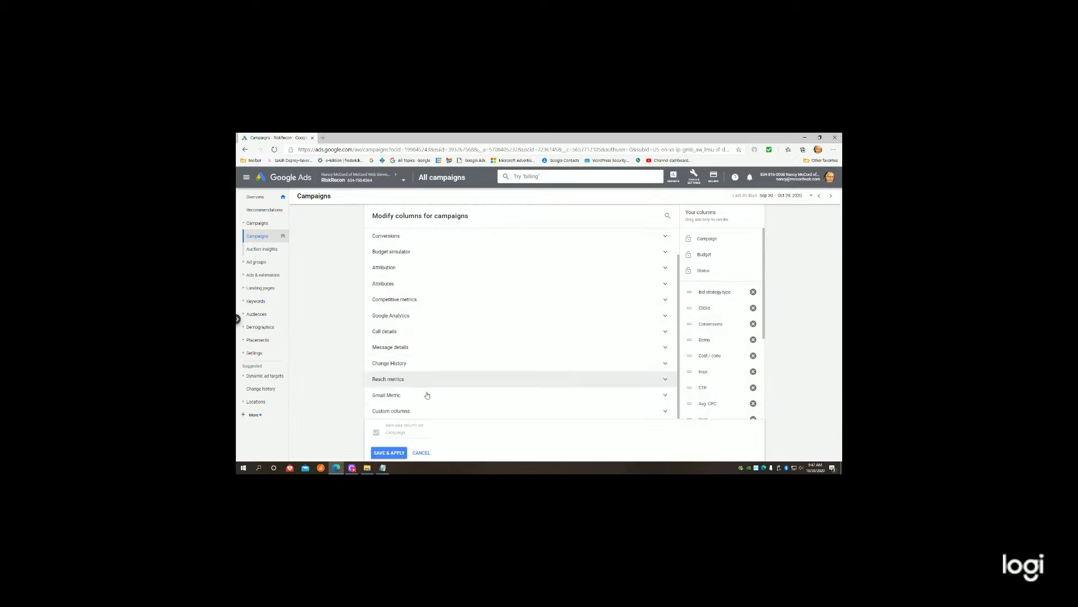
left_click(405, 410)
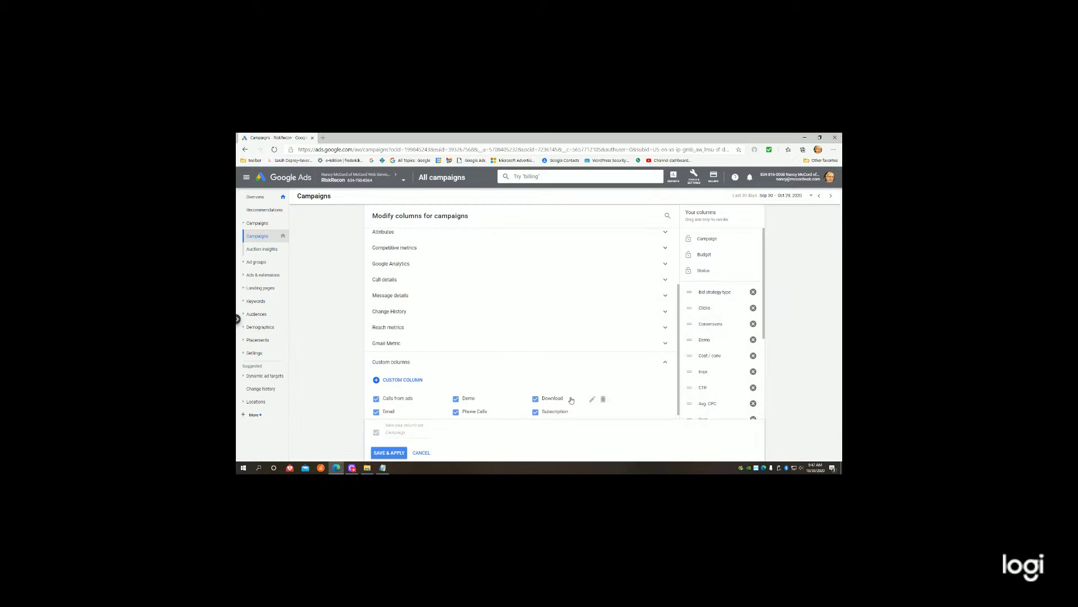
Step: Include Experiment Forrester in the Download column's conversion actions and save the formula
left_click(591, 398)
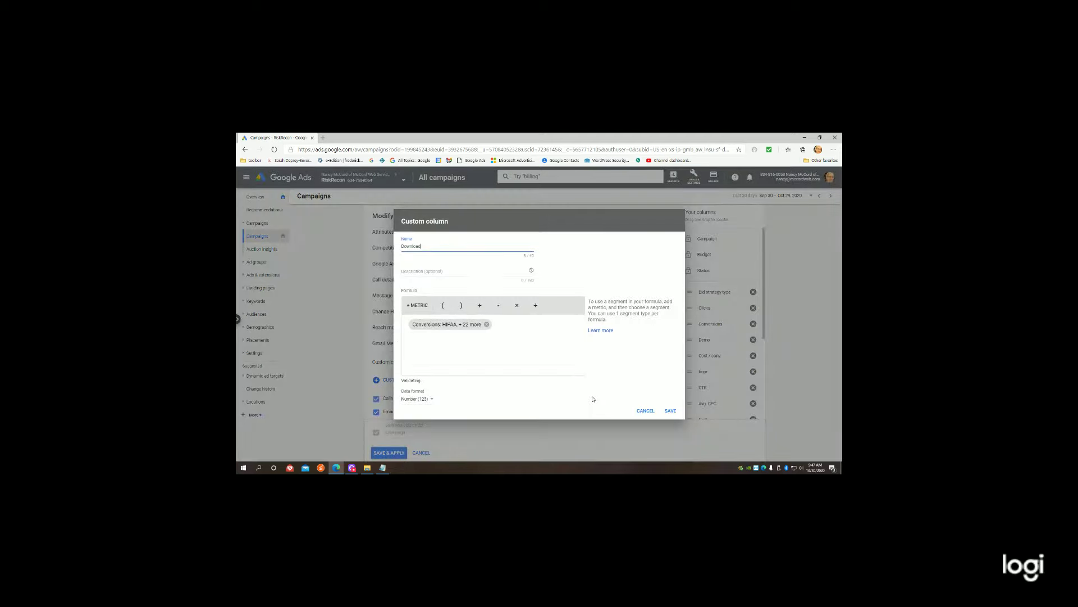
left_click(480, 328)
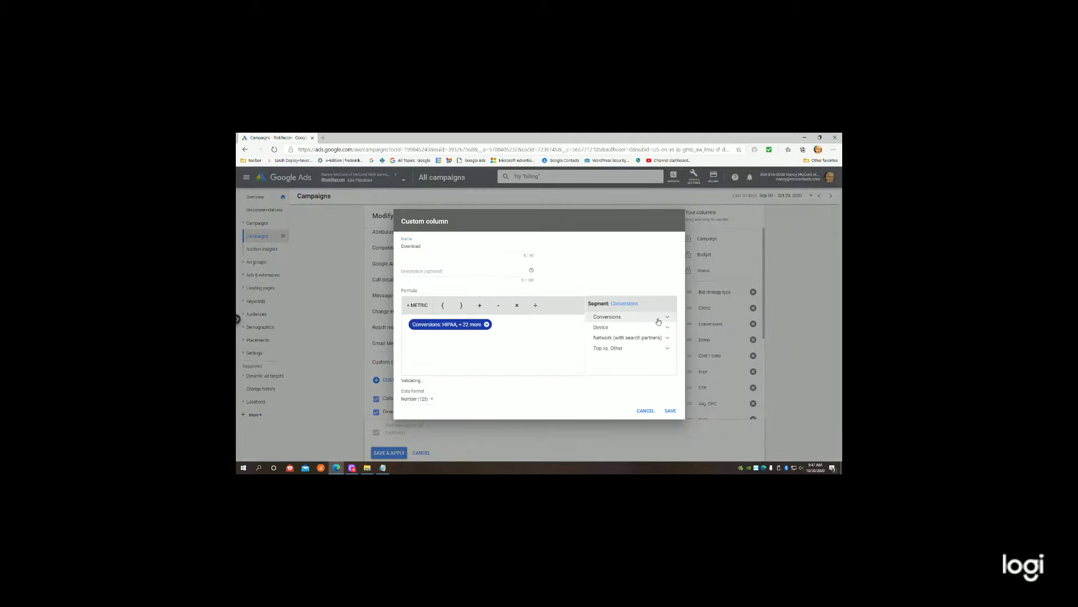
left_click(668, 317)
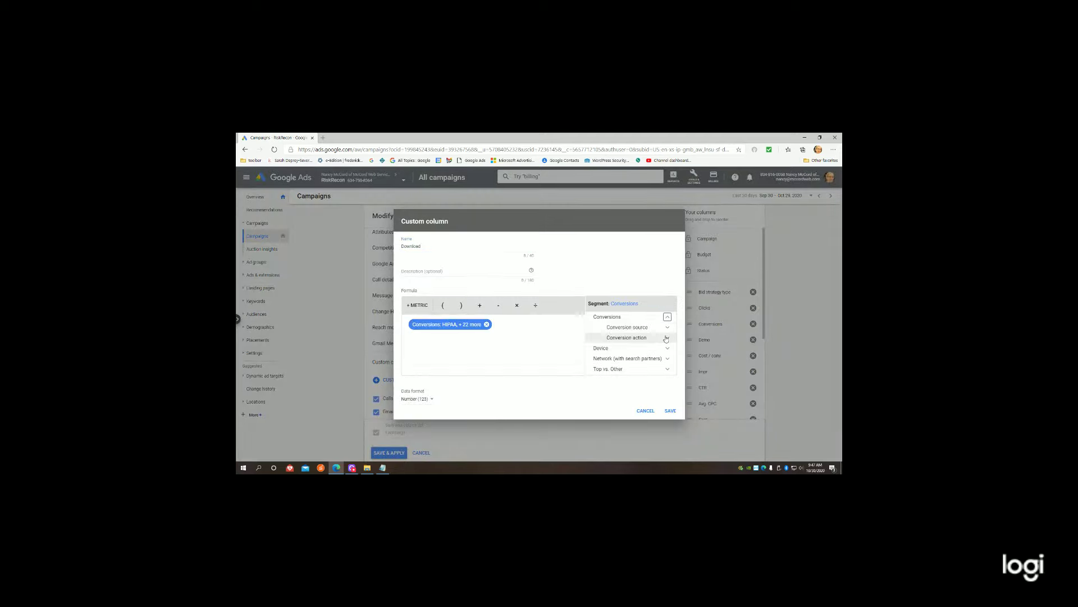
left_click(664, 337)
scroll(669, 353, "down", 2)
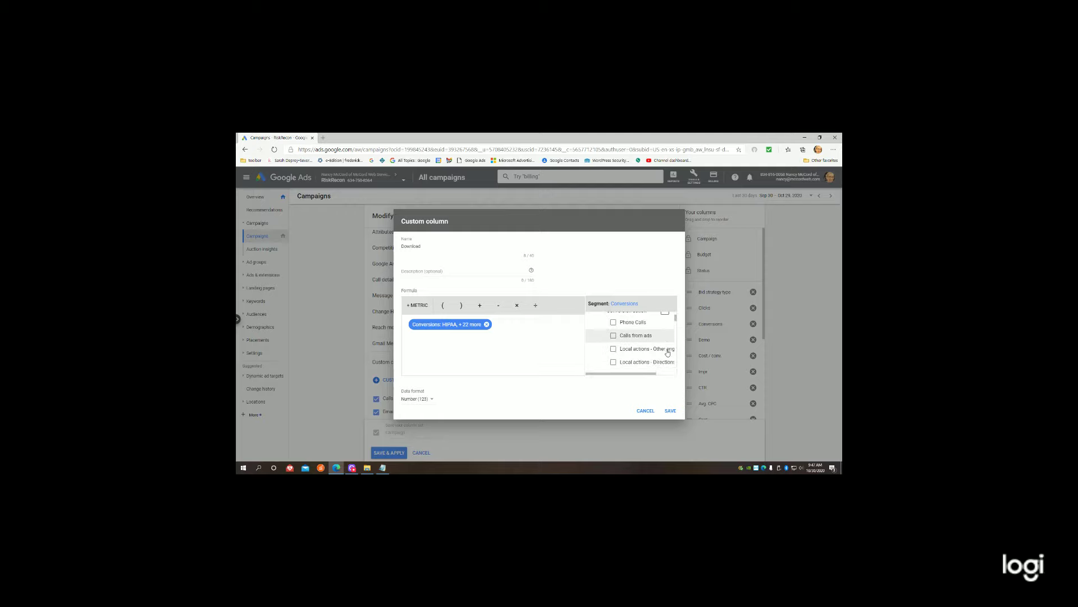
scroll(667, 352, "down", 1)
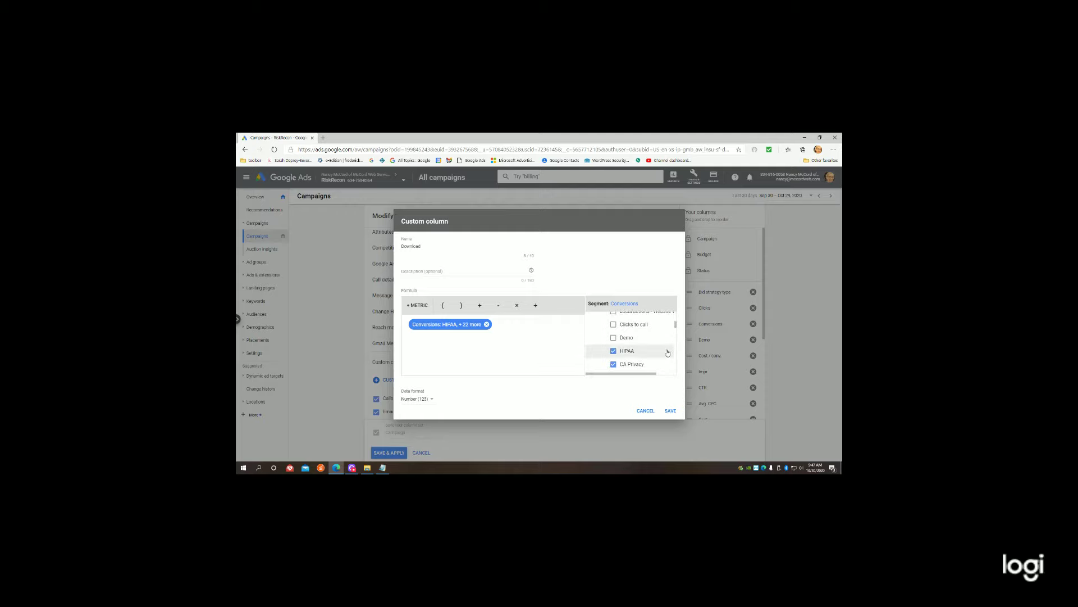
scroll(668, 352, "down", 2)
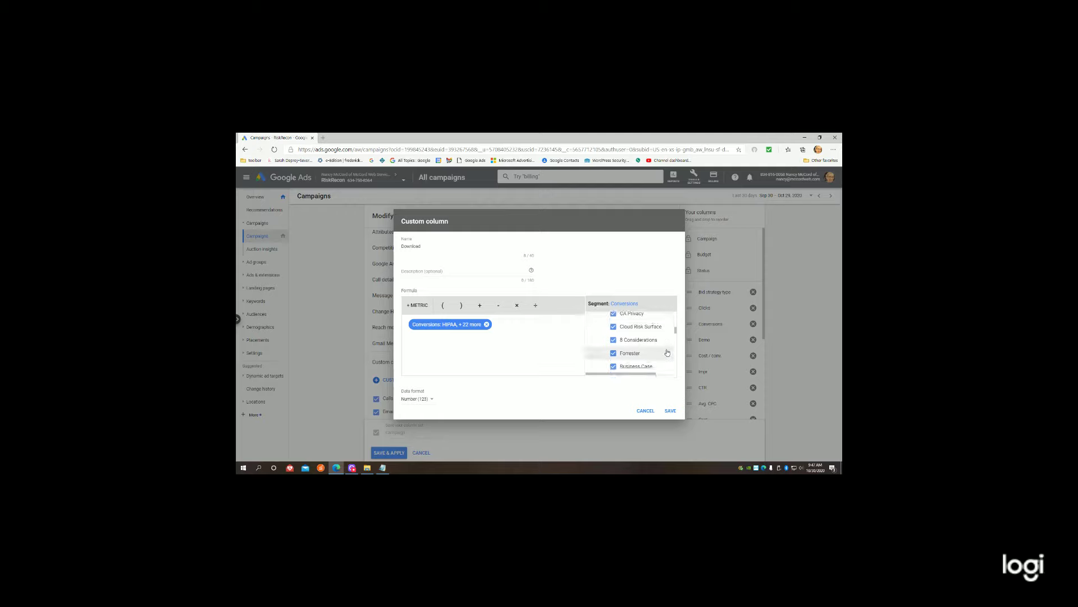
scroll(666, 353, "down", 1)
scroll(667, 352, "down", 1)
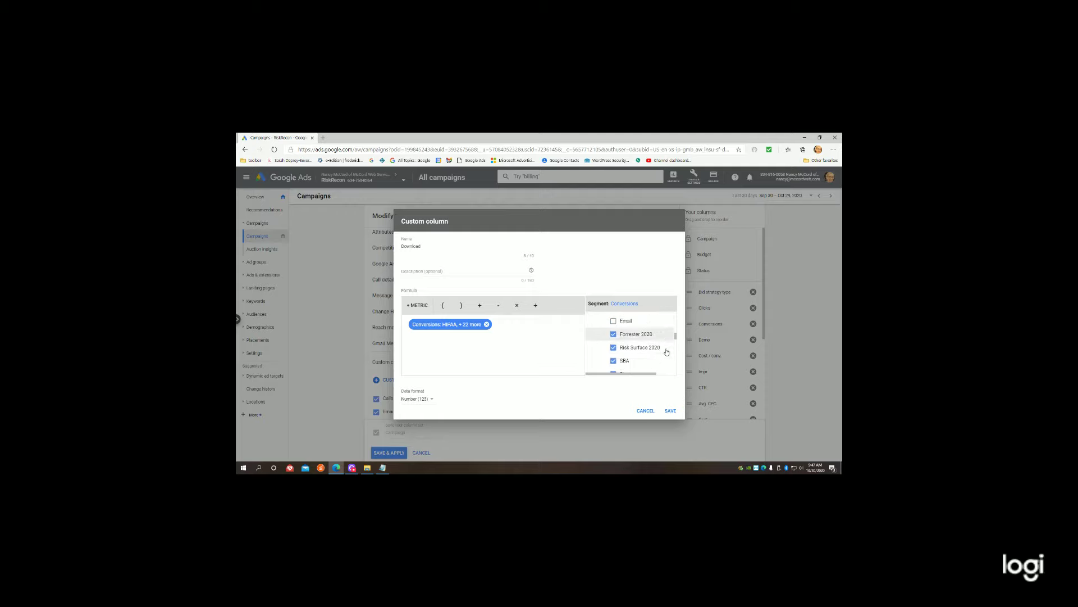
scroll(667, 352, "down", 1)
scroll(667, 352, "down", 1)
scroll(667, 352, "down", 1)
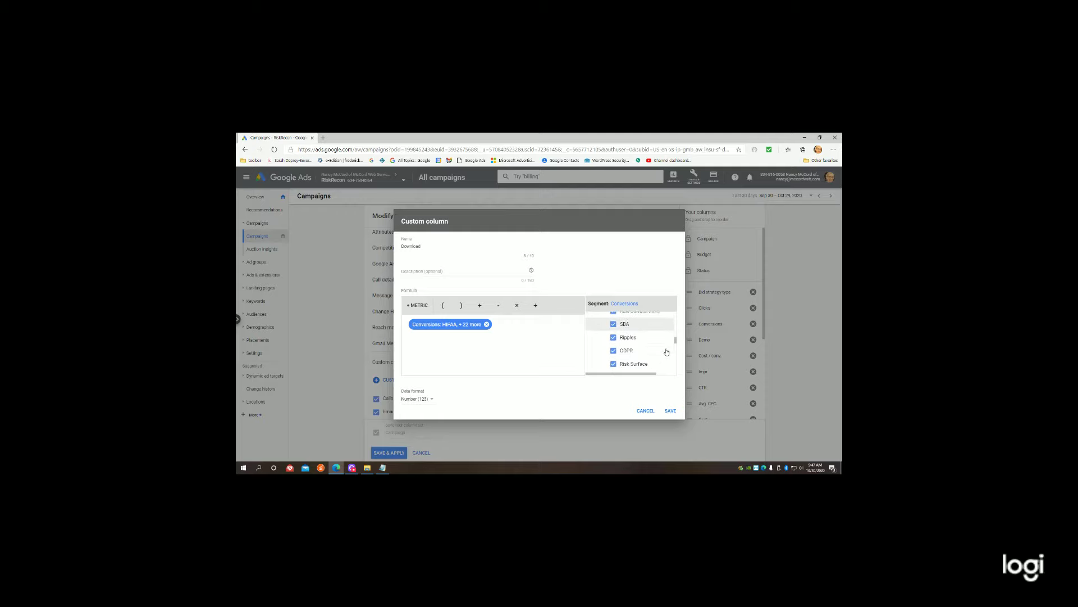
scroll(666, 352, "down", 1)
scroll(667, 353, "down", 1)
scroll(667, 352, "down", 1)
scroll(667, 352, "down", 1)
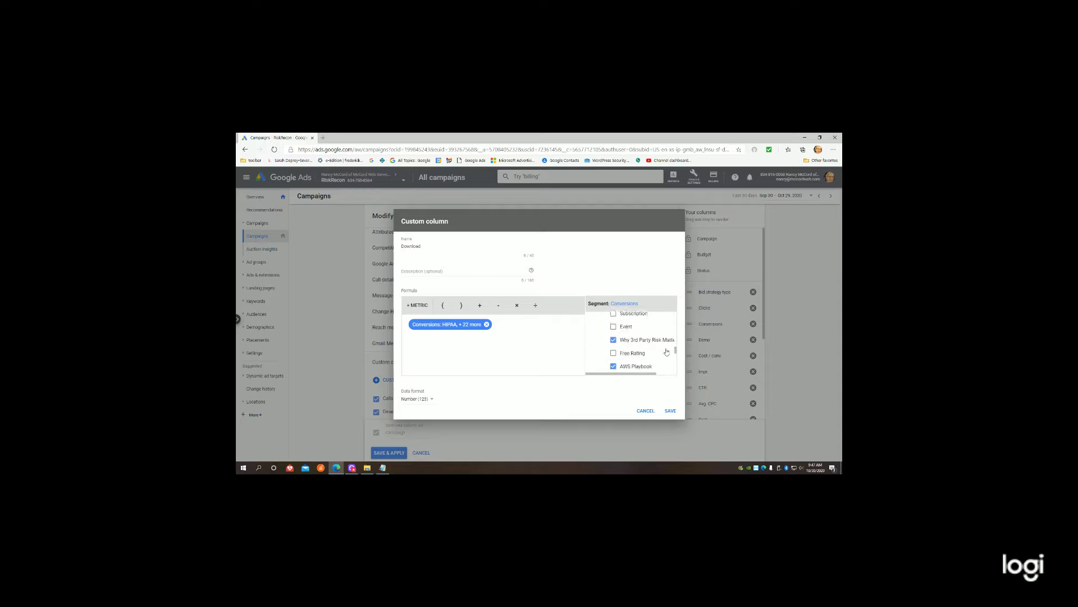
scroll(666, 352, "down", 1)
scroll(667, 353, "down", 1)
scroll(667, 352, "down", 1)
scroll(667, 352, "down", 1)
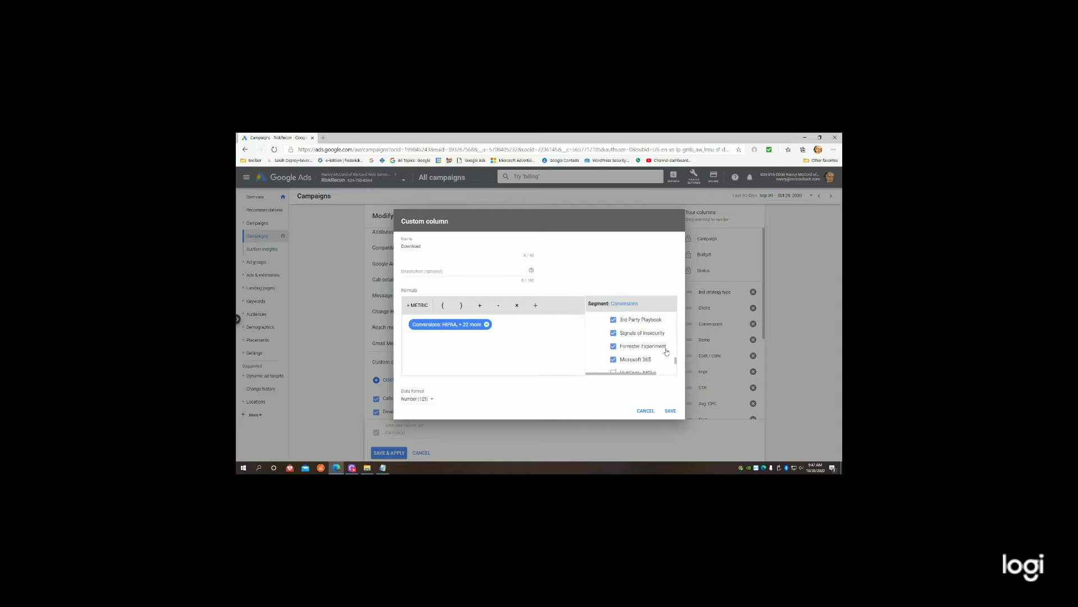
scroll(666, 352, "down", 1)
scroll(667, 353, "down", 1)
scroll(667, 353, "down", 1)
scroll(624, 364, "down", 1)
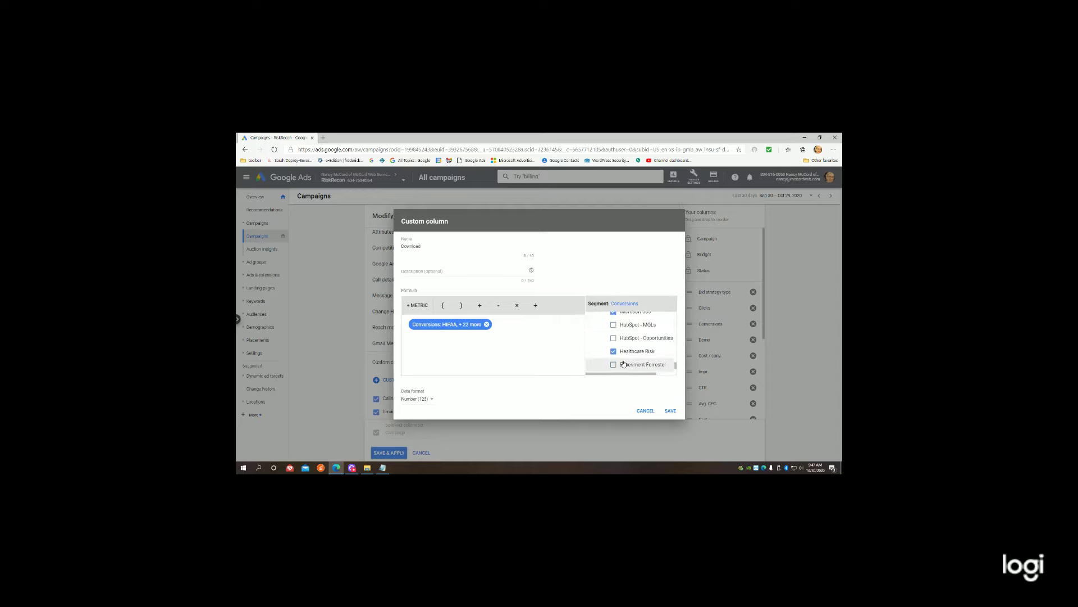
left_click(671, 410)
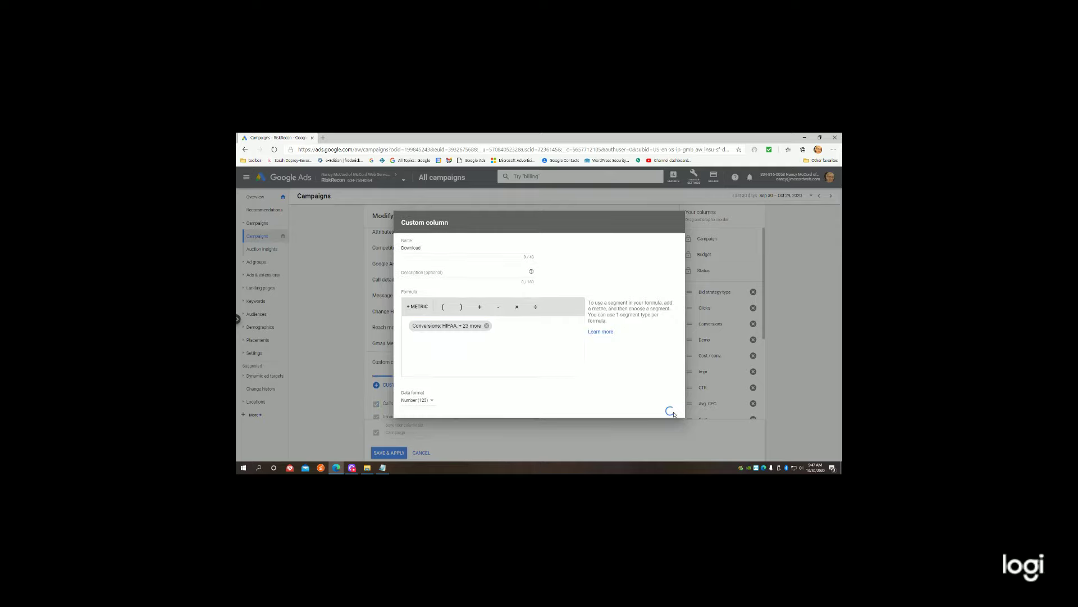
Step: Save and apply the updated Campaign column set, replacing the existing one
left_click(402, 454)
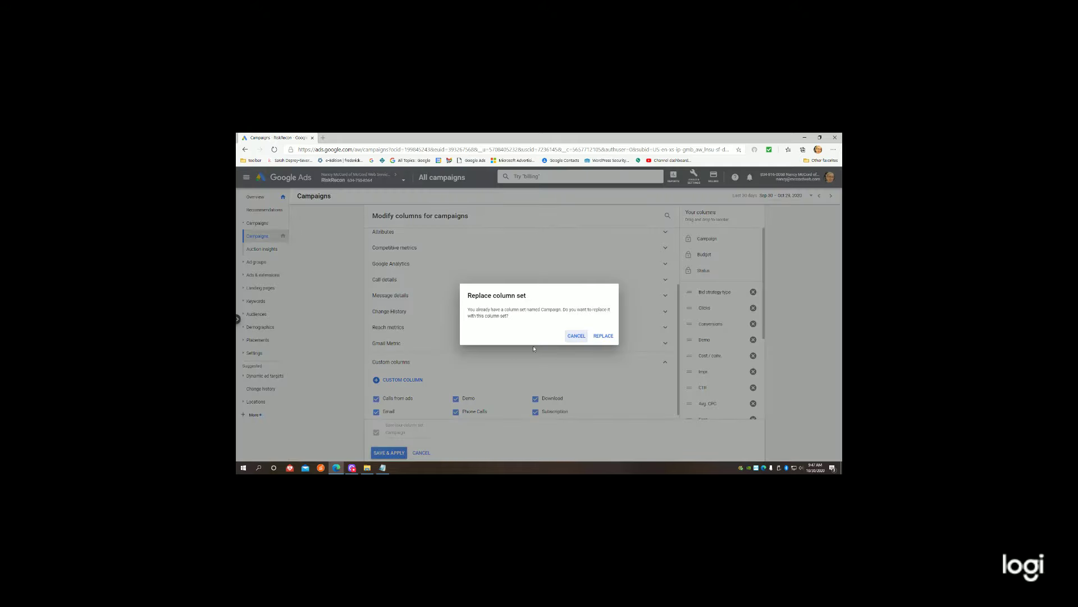
left_click(603, 335)
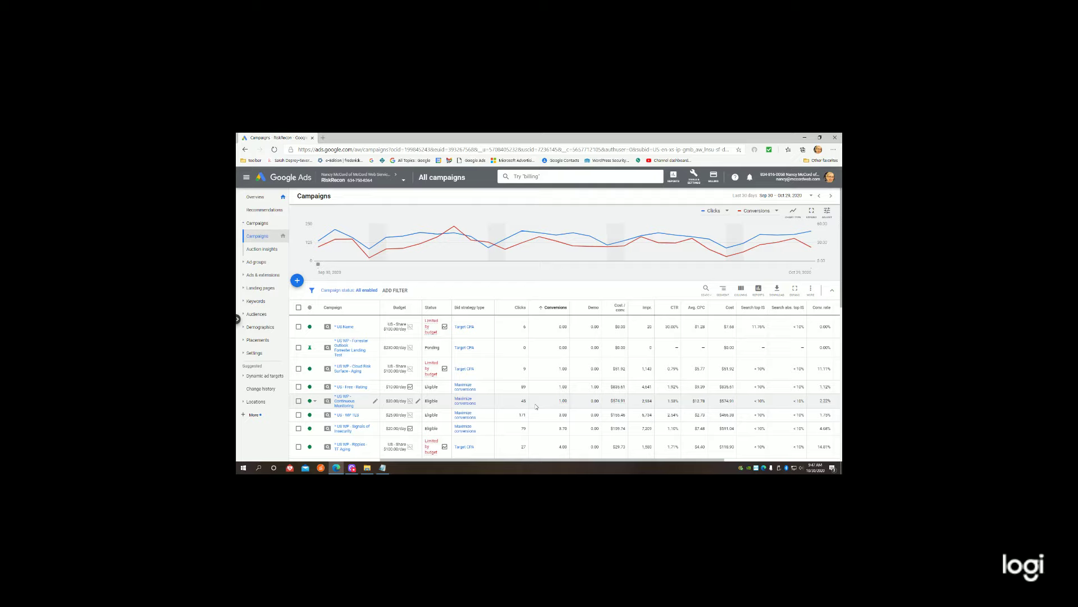
Step: Bring up the Conversions list of all actions, then switch to another open program
left_click(695, 177)
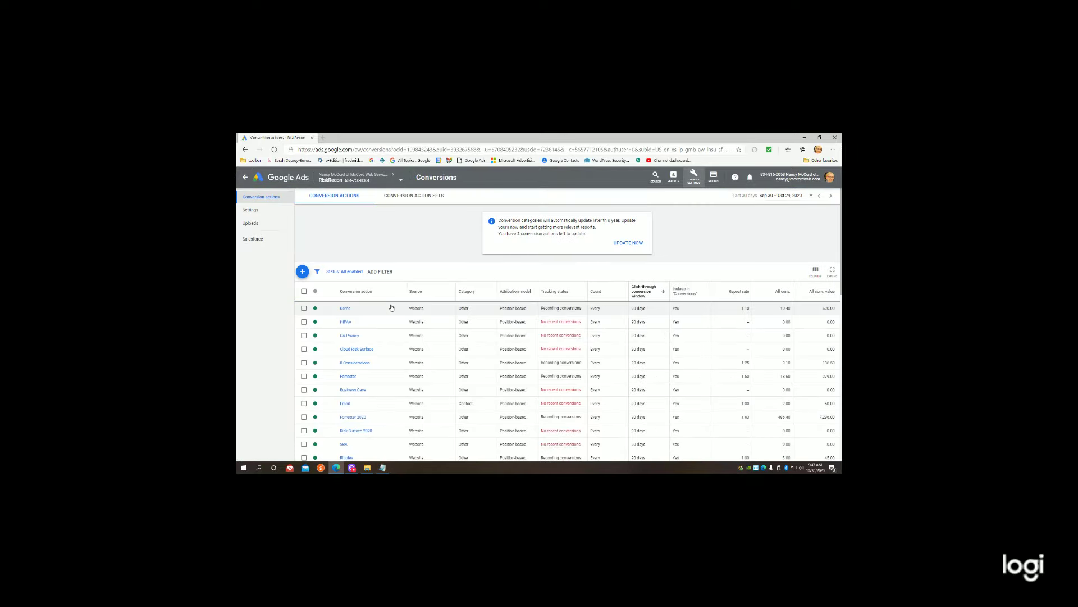
scroll(391, 307, "down", 5)
scroll(391, 307, "down", 5)
scroll(391, 307, "down", 3)
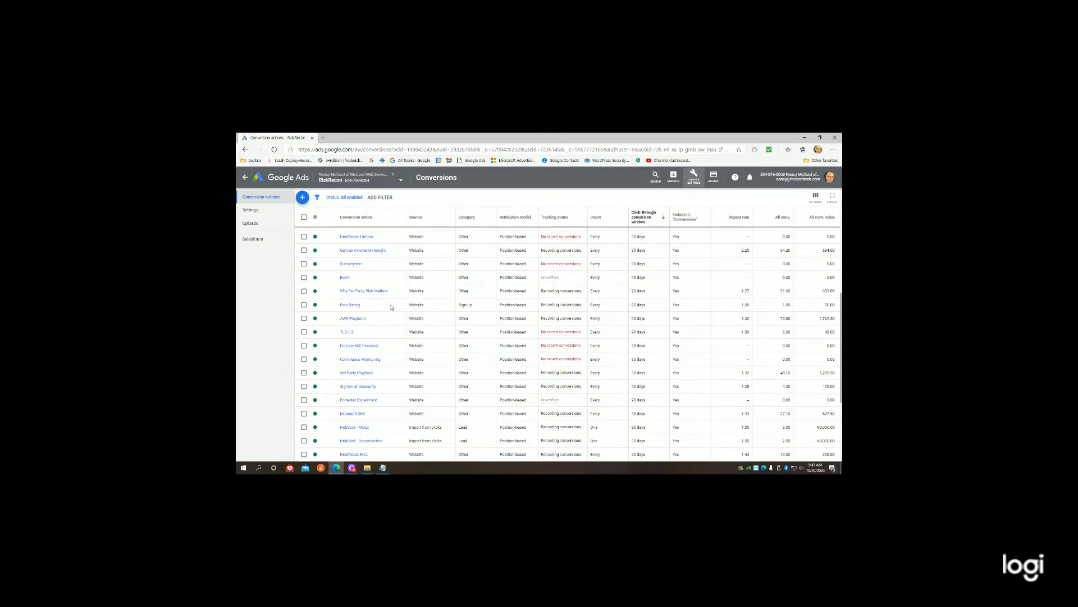
scroll(391, 307, "up", 10)
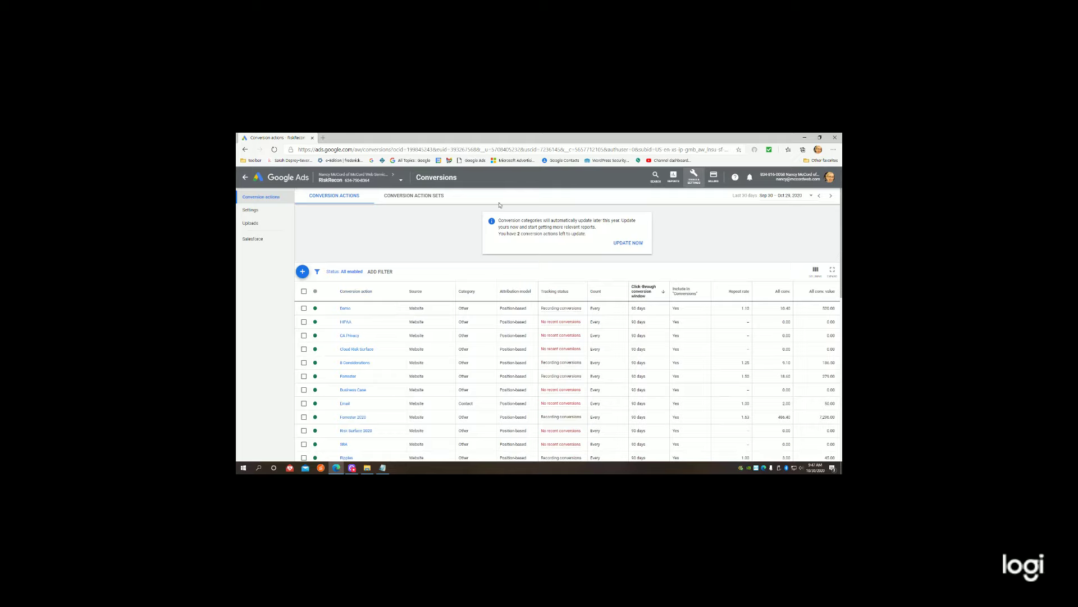
left_click(353, 469)
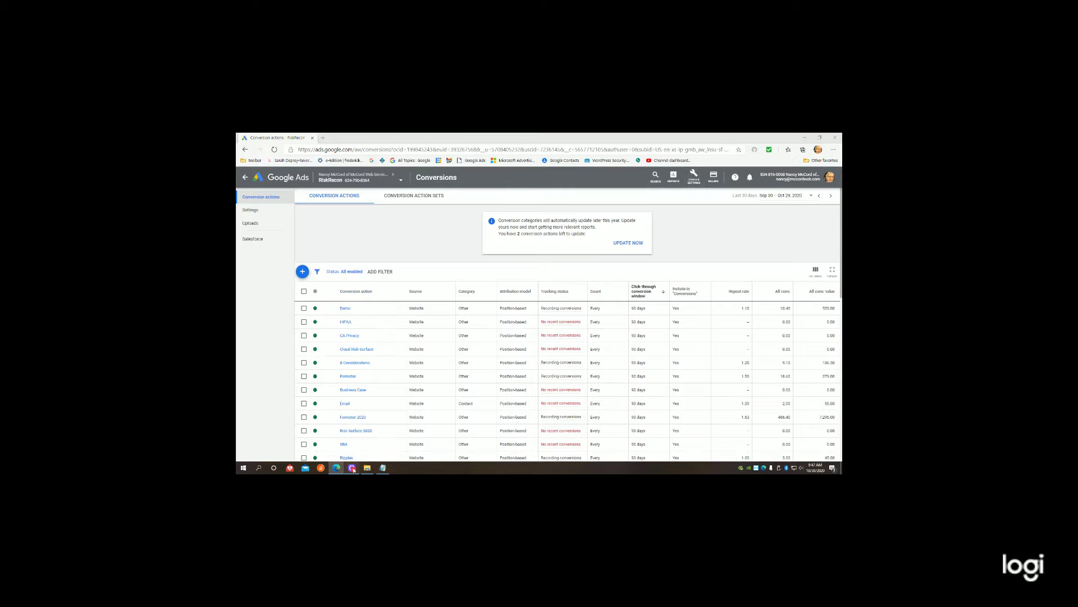